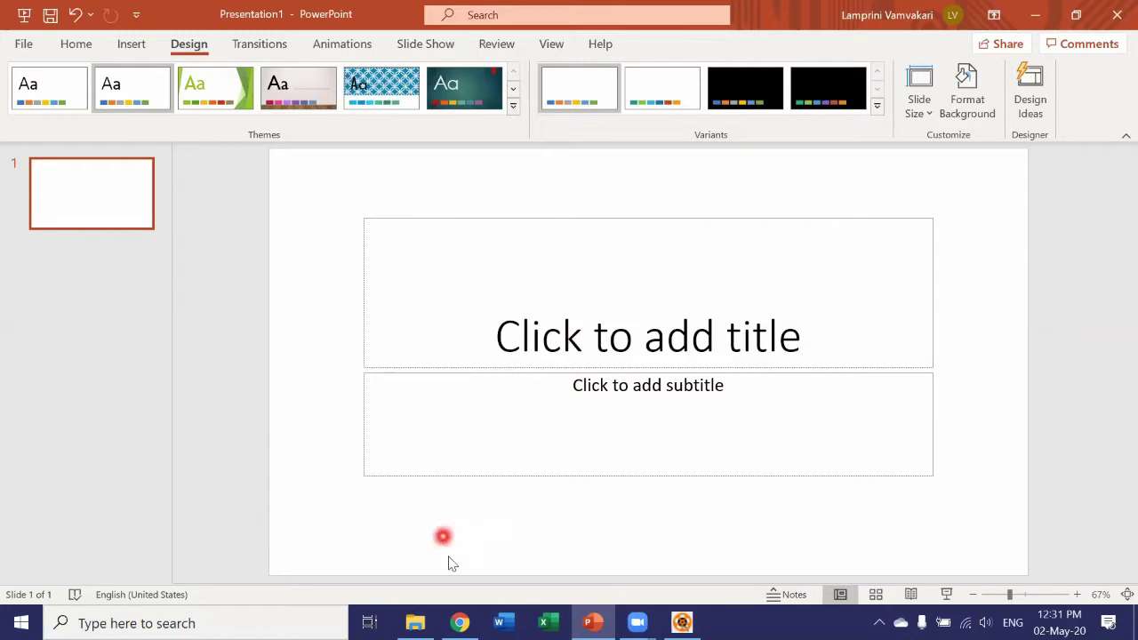
In Chrome, search Google Images for 'clipart elephant' to show cartoon elephant results
left_click(459, 622)
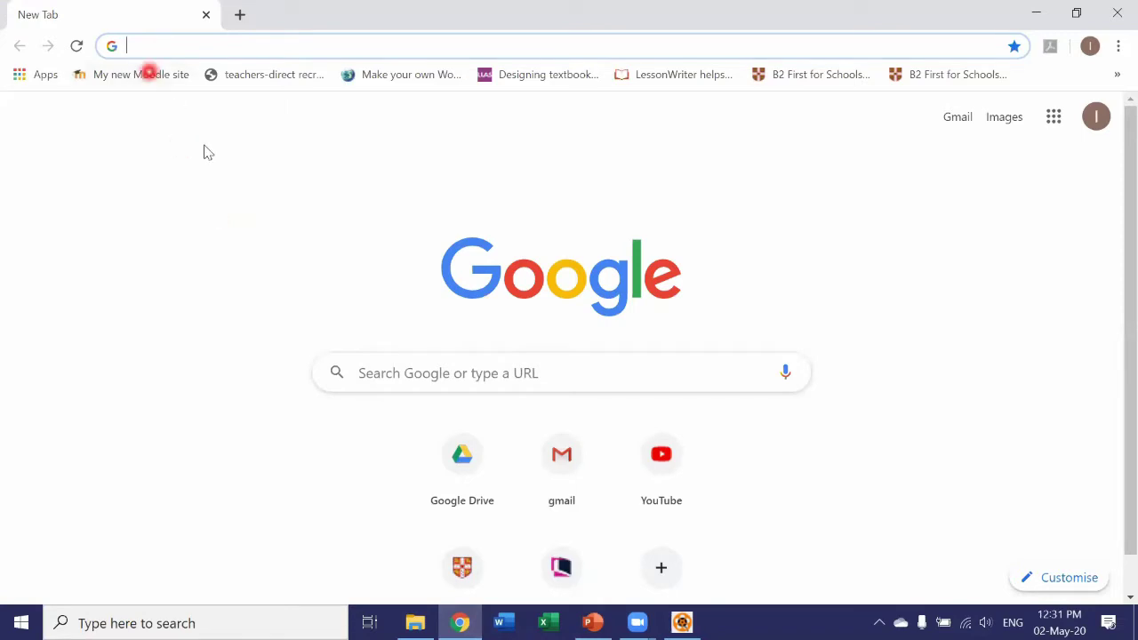
left_click(1008, 118)
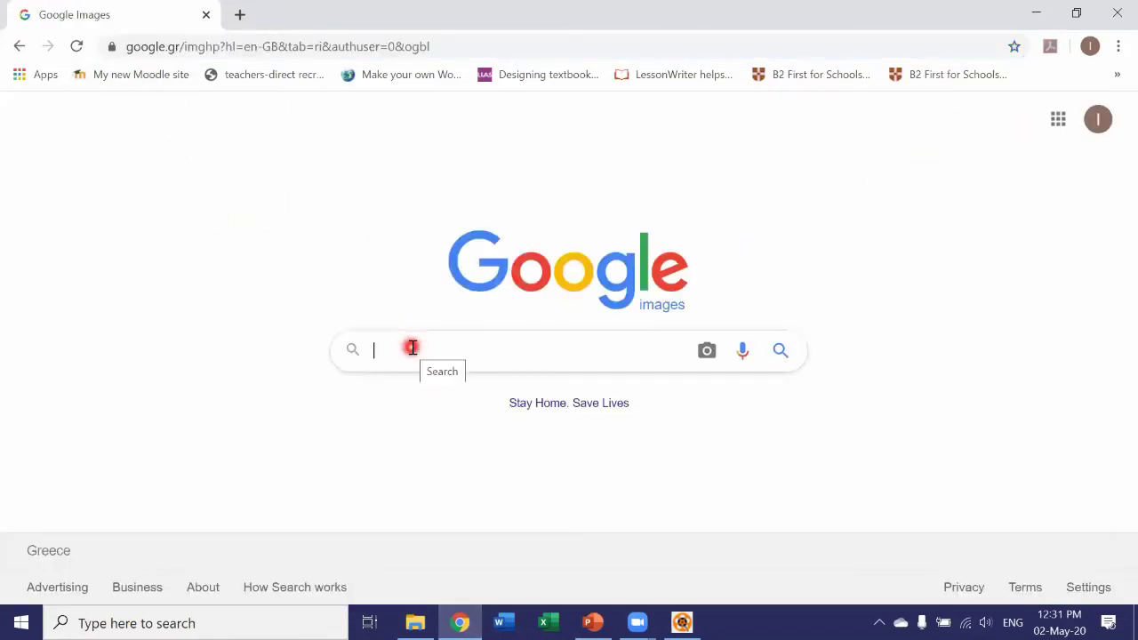
type("clipart")
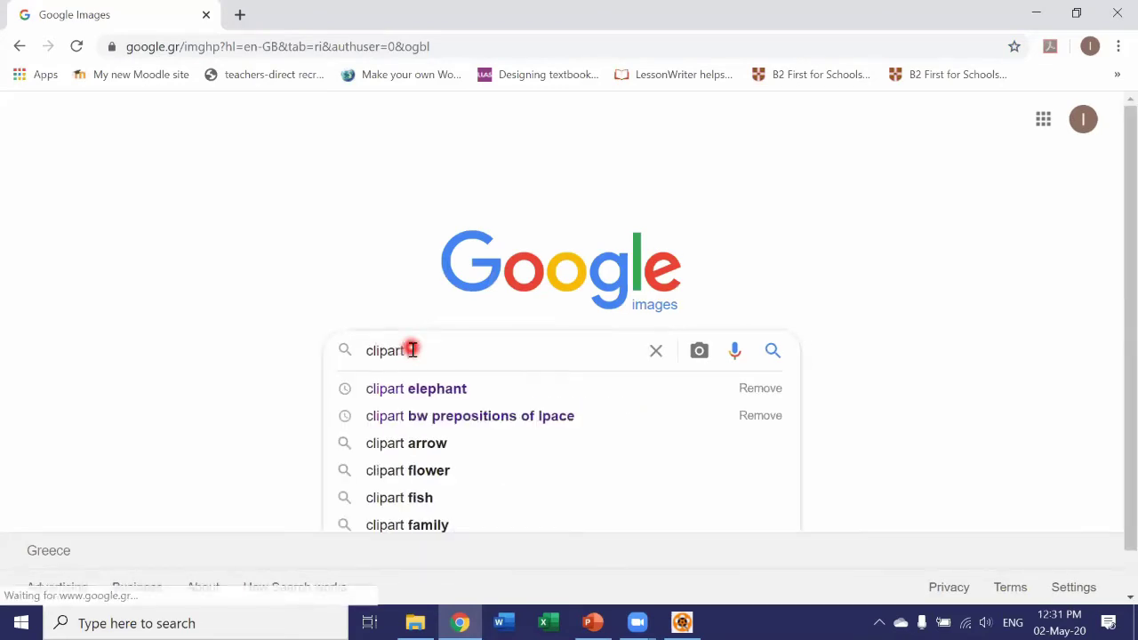
left_click(445, 391)
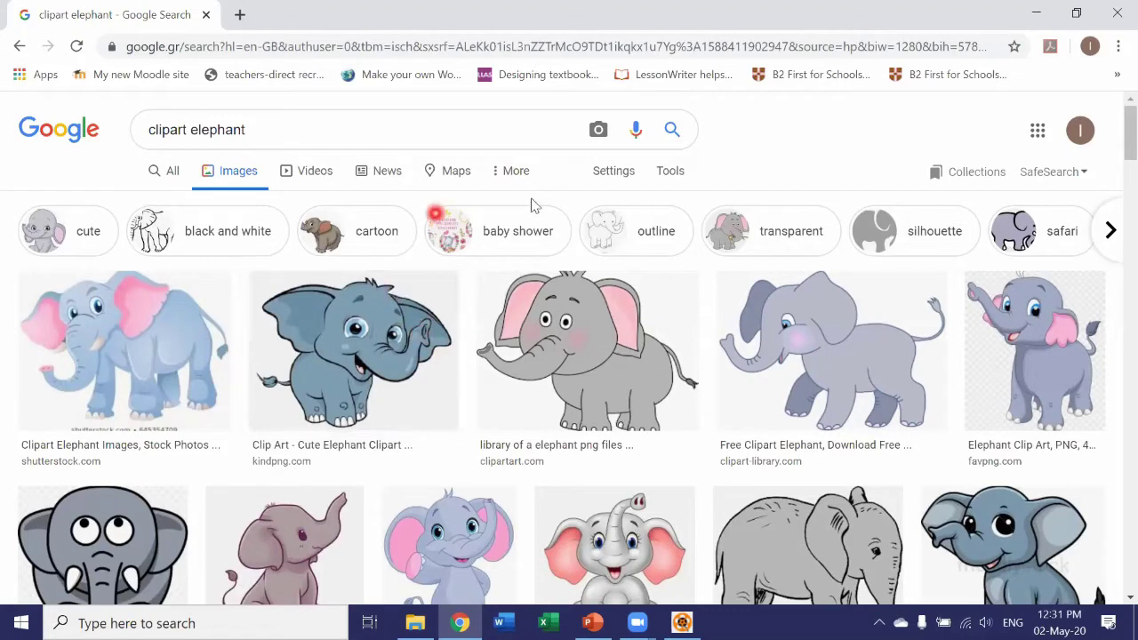
Limit the image results to usage rights 'Labelled for reuse with modification'
left_click(671, 173)
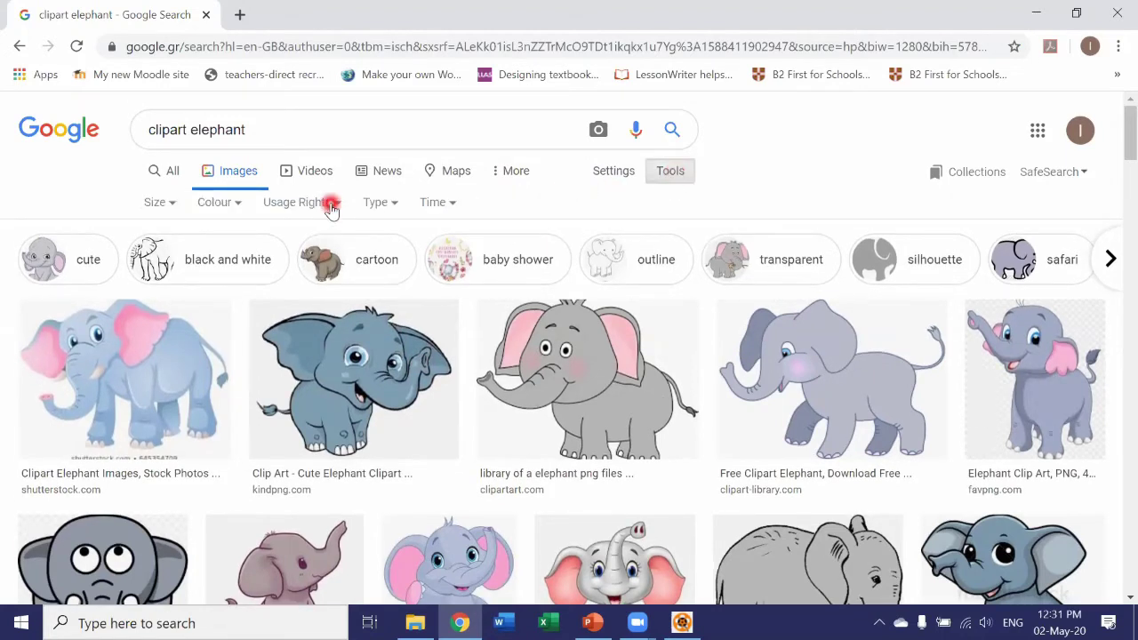
left_click(330, 206)
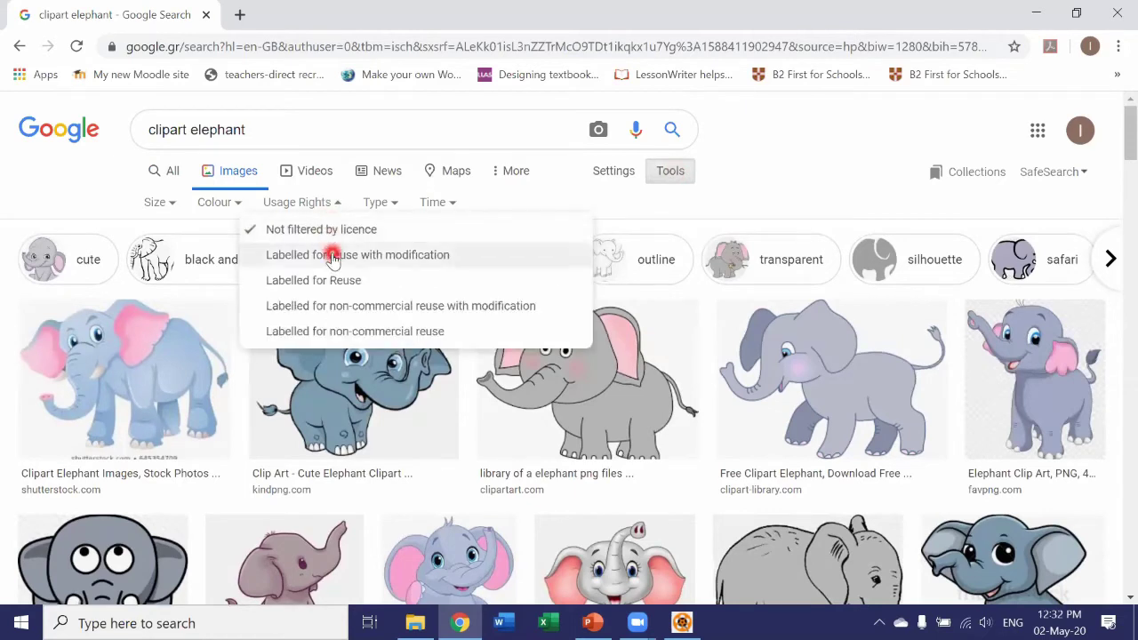
left_click(442, 259)
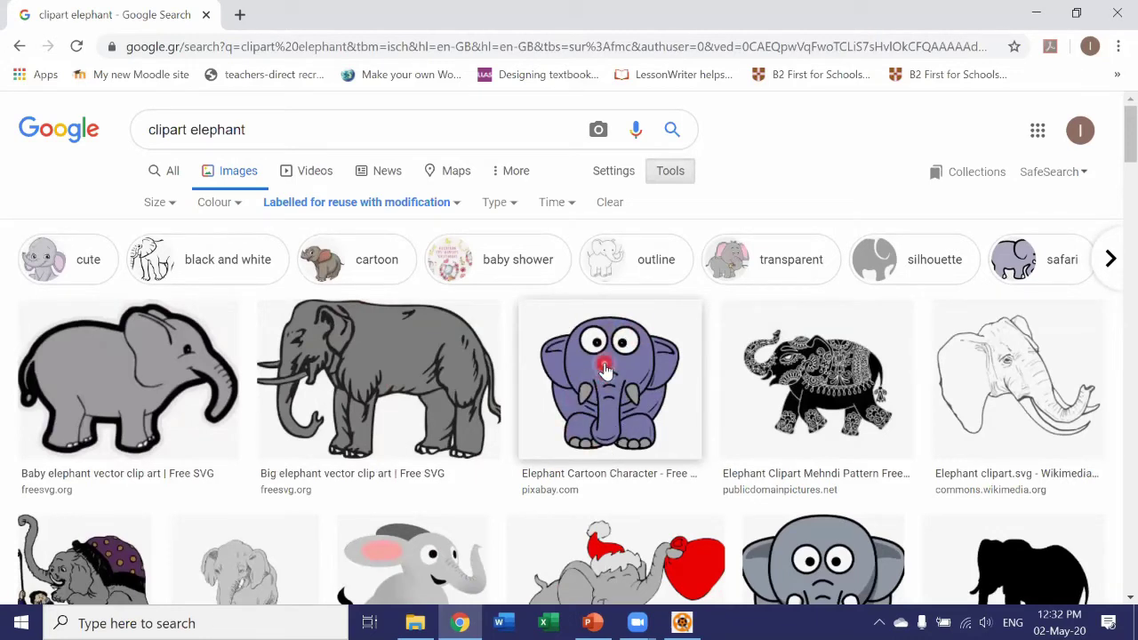
Copy the purple cartoon elephant image and return to PowerPoint
right_click(604, 369)
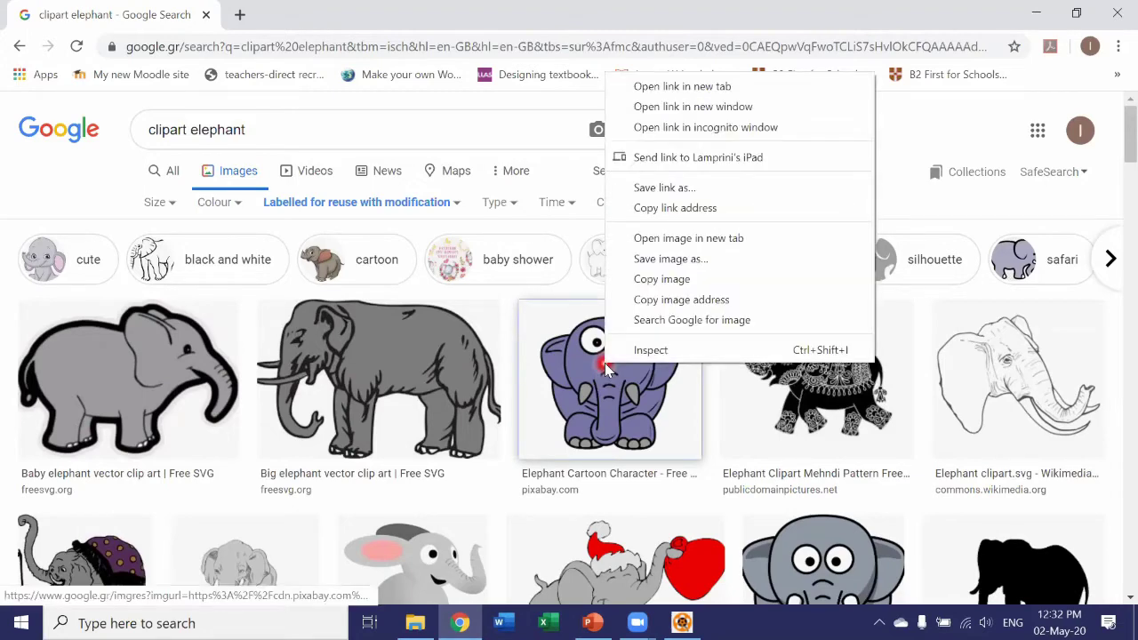
left_click(649, 281)
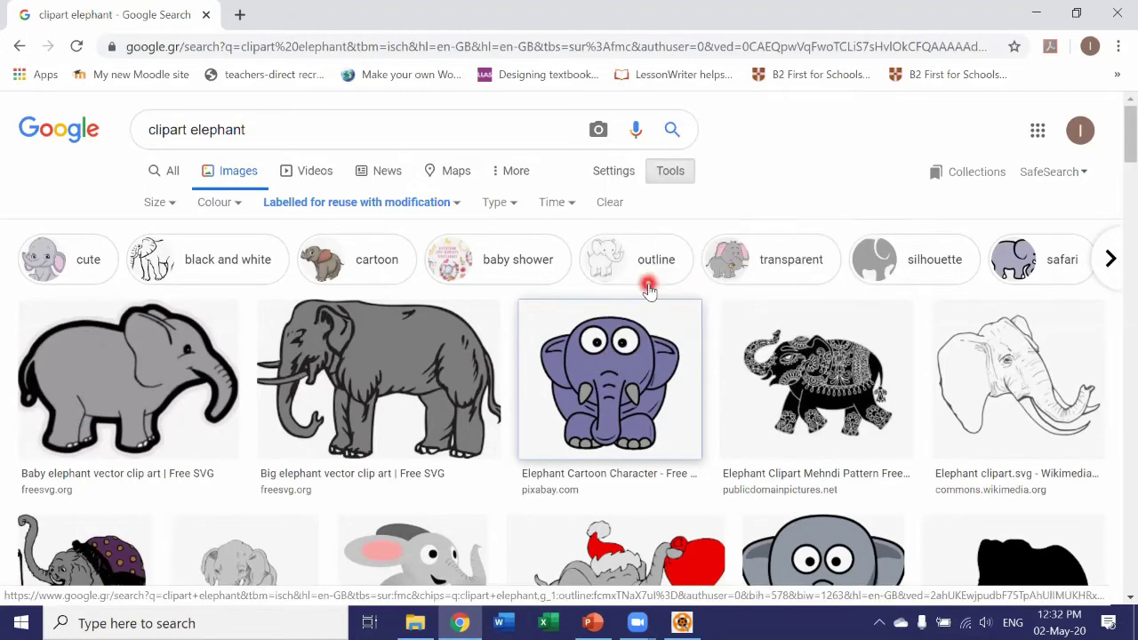
left_click(615, 328)
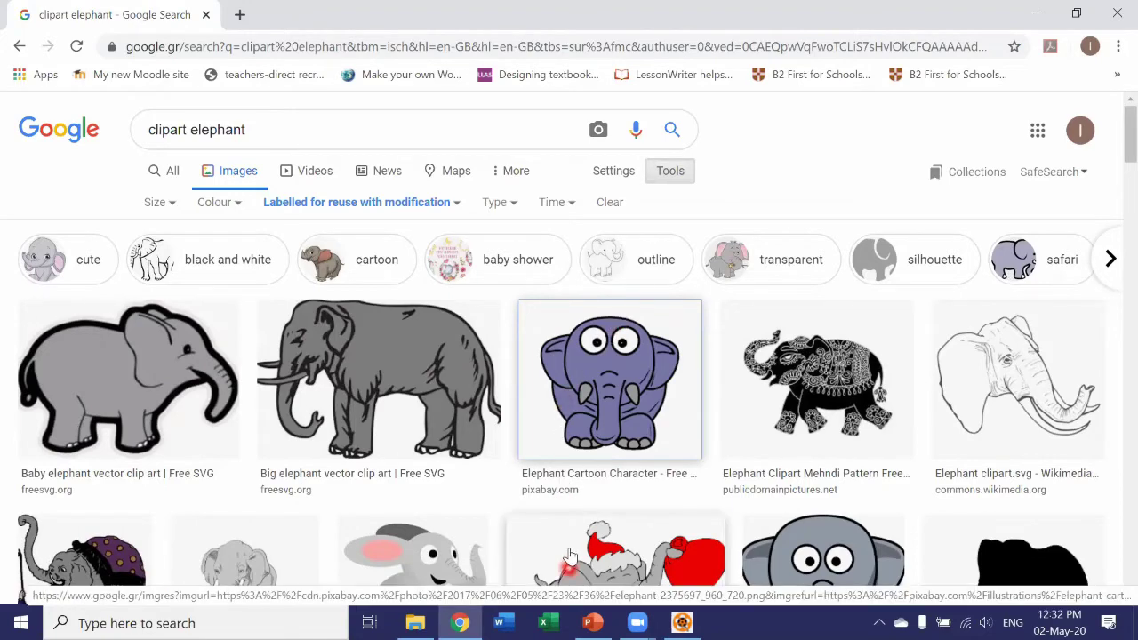
key("alt+Tab")
Paste the copied elephant onto the slide and dismiss the Design Ideas pane
right_click(489, 203)
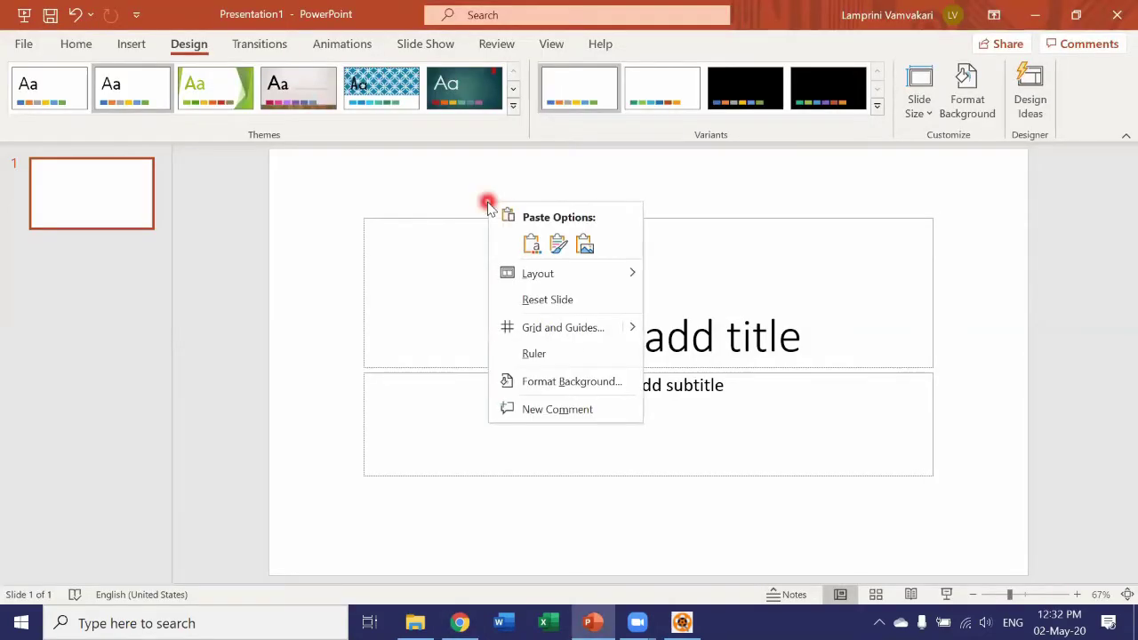
left_click(528, 240)
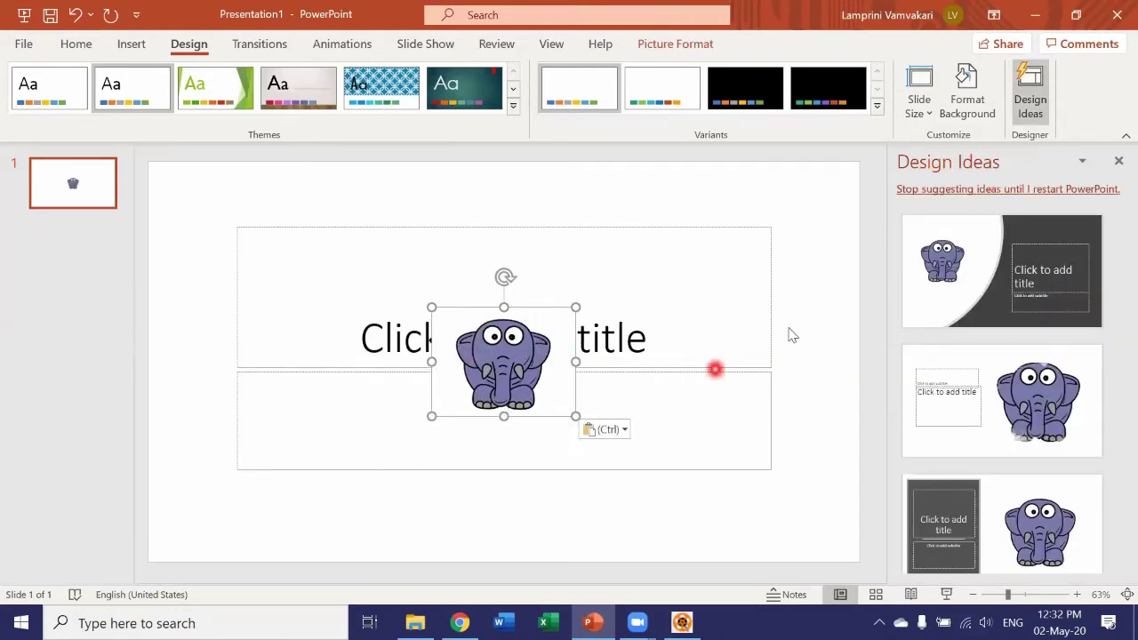
mouse_move(1004, 162)
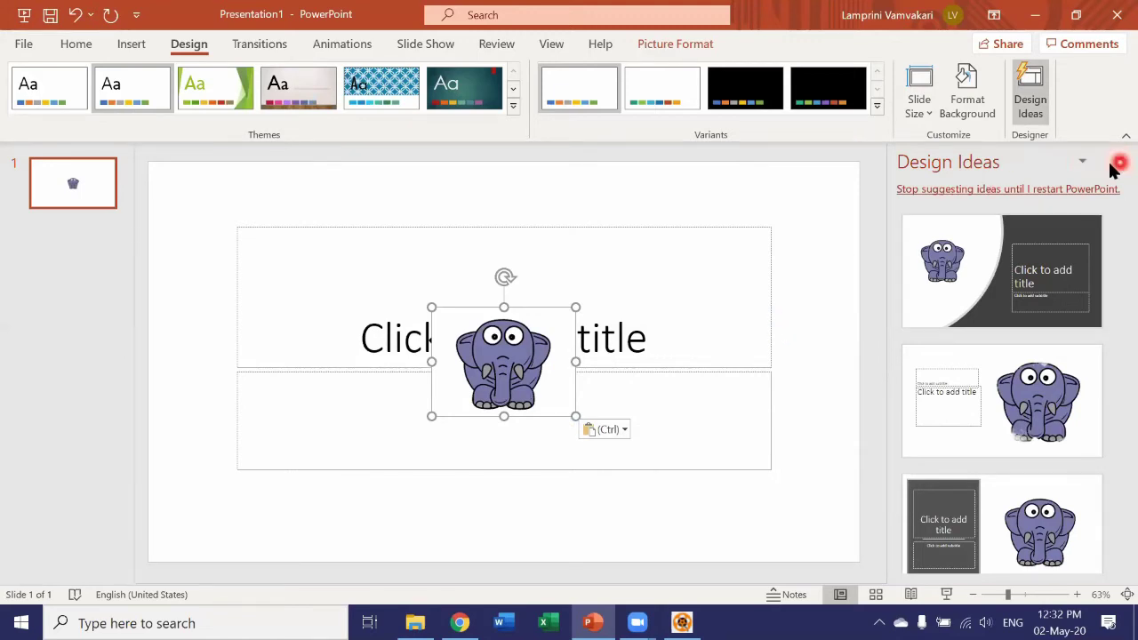
left_click(1118, 161)
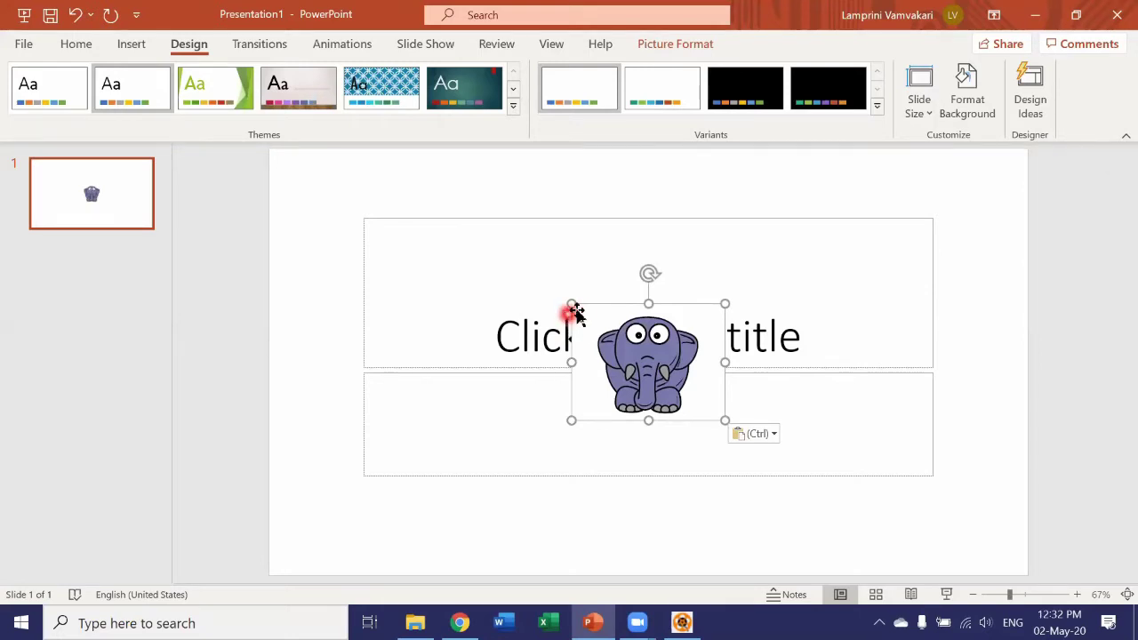
Enlarge the elephant picture substantially and centre it on the slide
left_click_drag(569, 306, 394, 205)
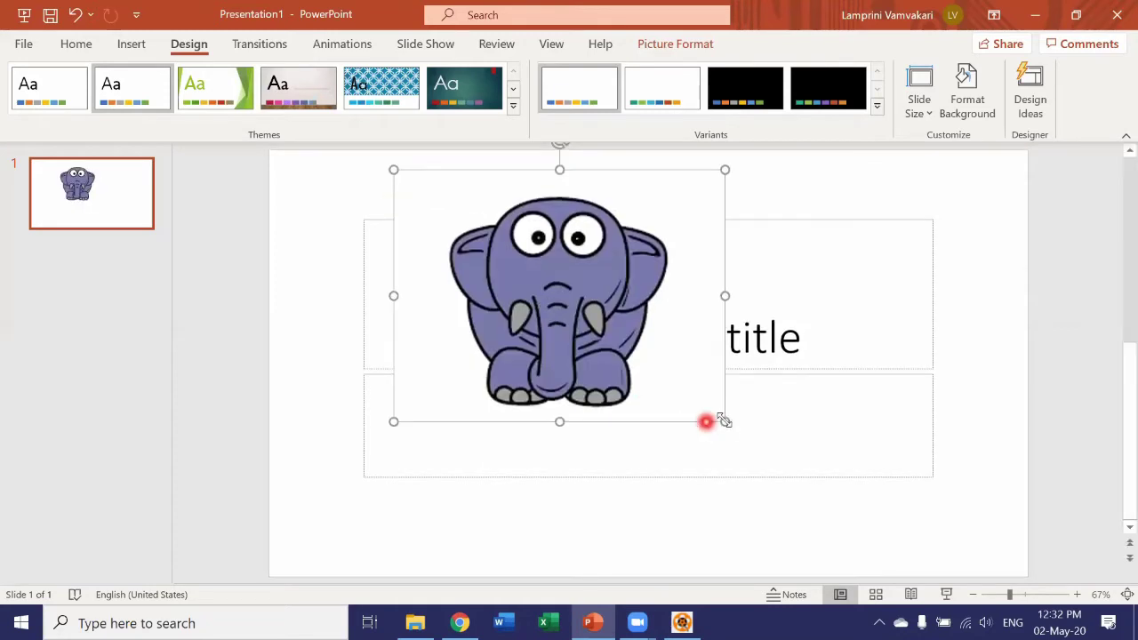
left_click_drag(724, 418, 838, 507)
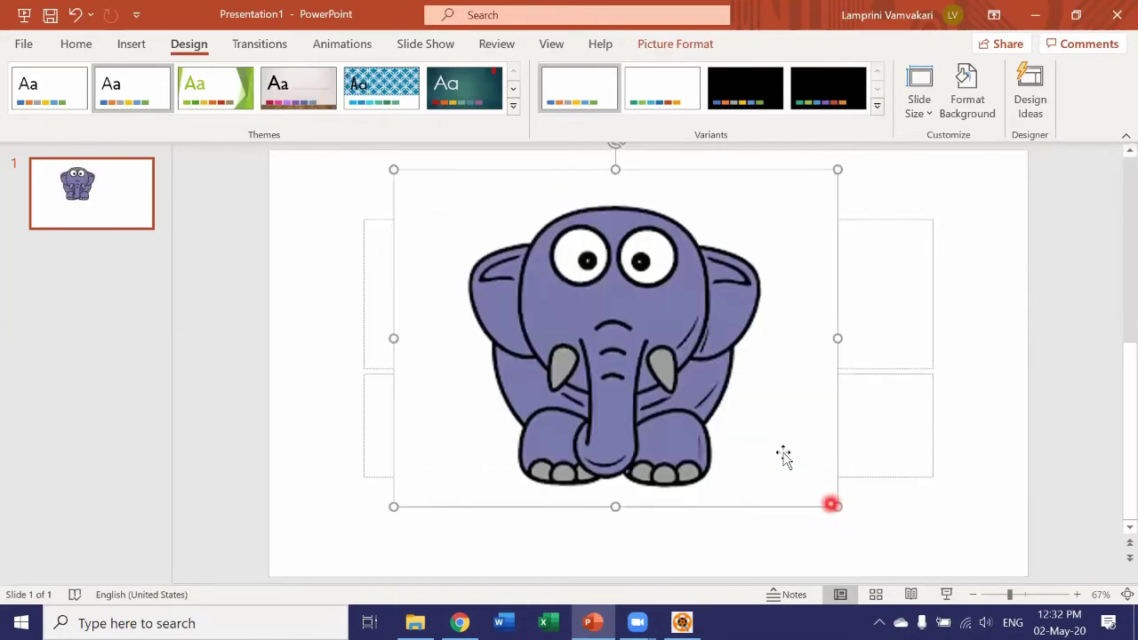
left_click_drag(653, 372, 686, 395)
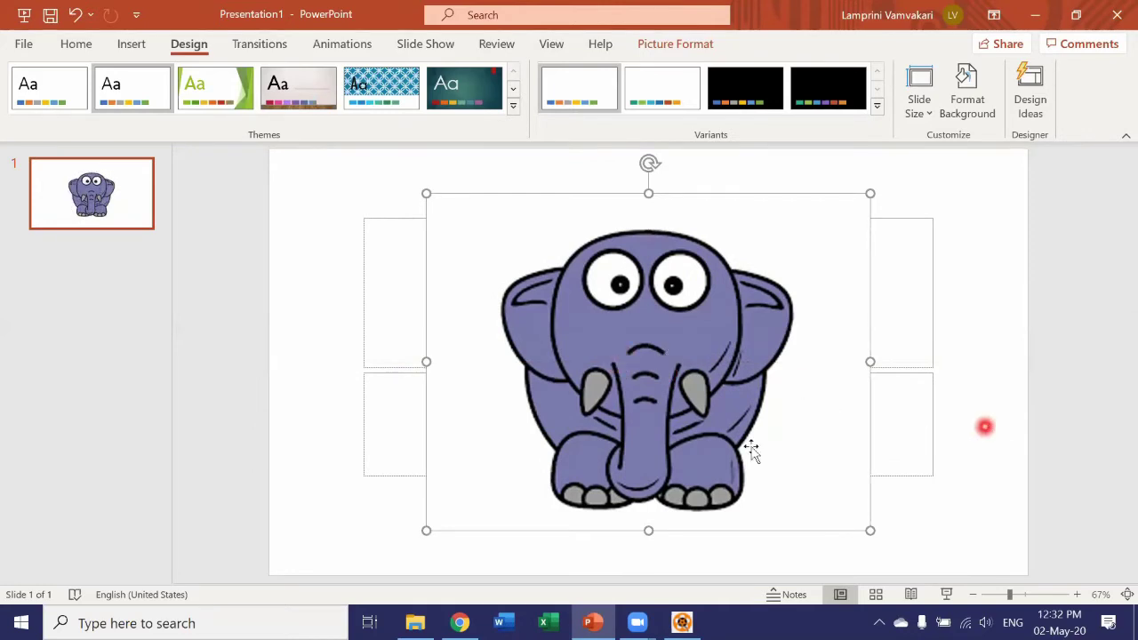
left_click(304, 400)
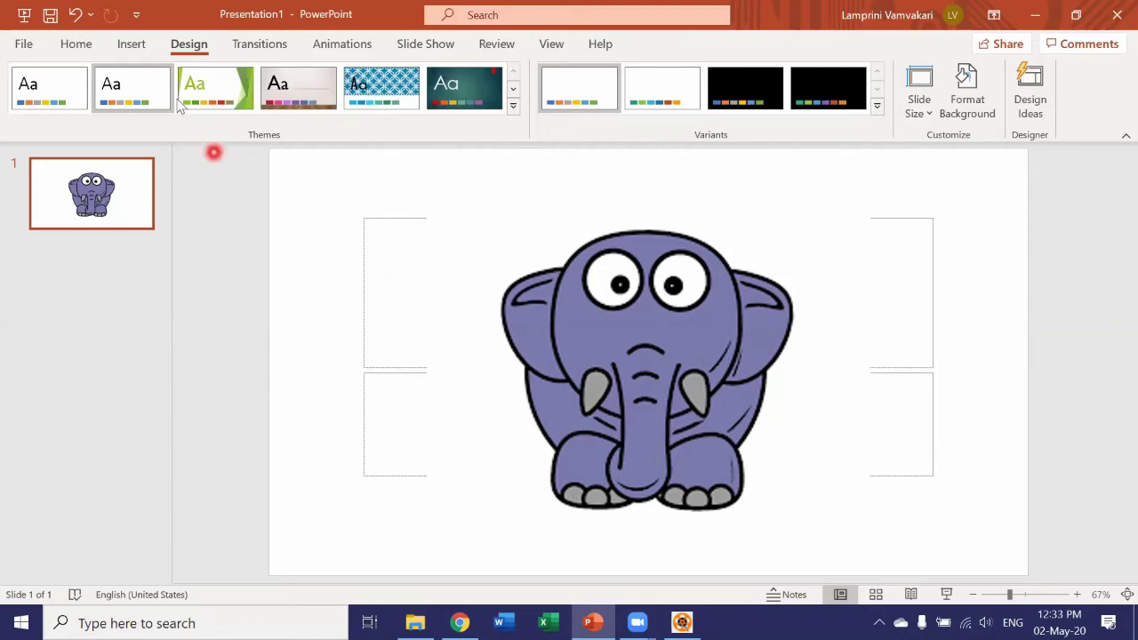
Apply the dark teal Design theme with the red bookmark accent, then select the elephant
left_click(453, 81)
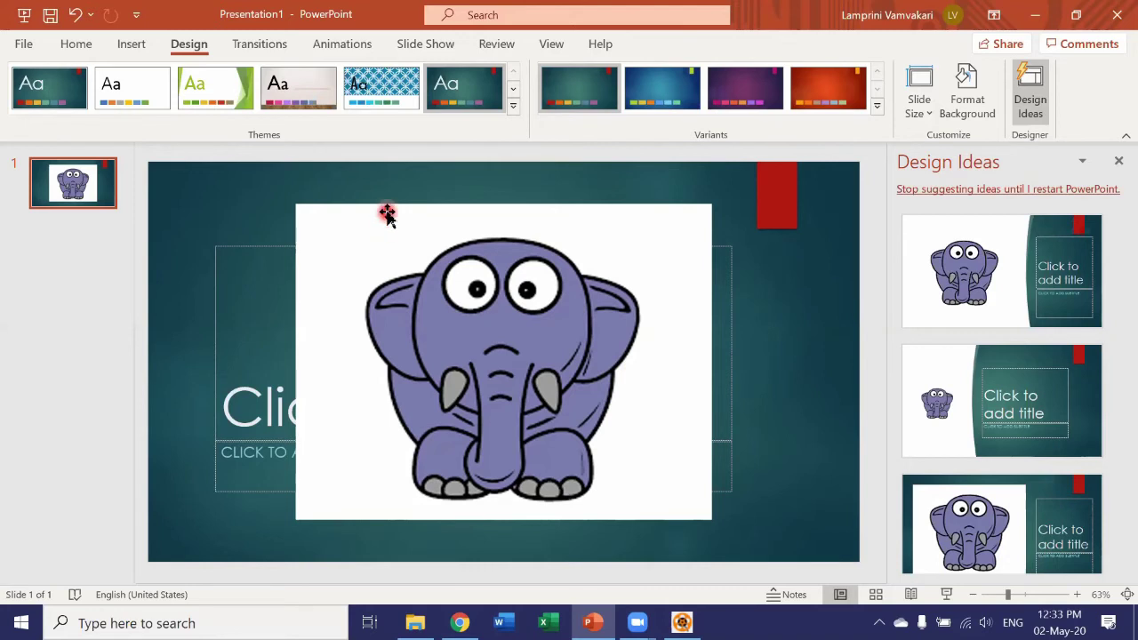
left_click(415, 270)
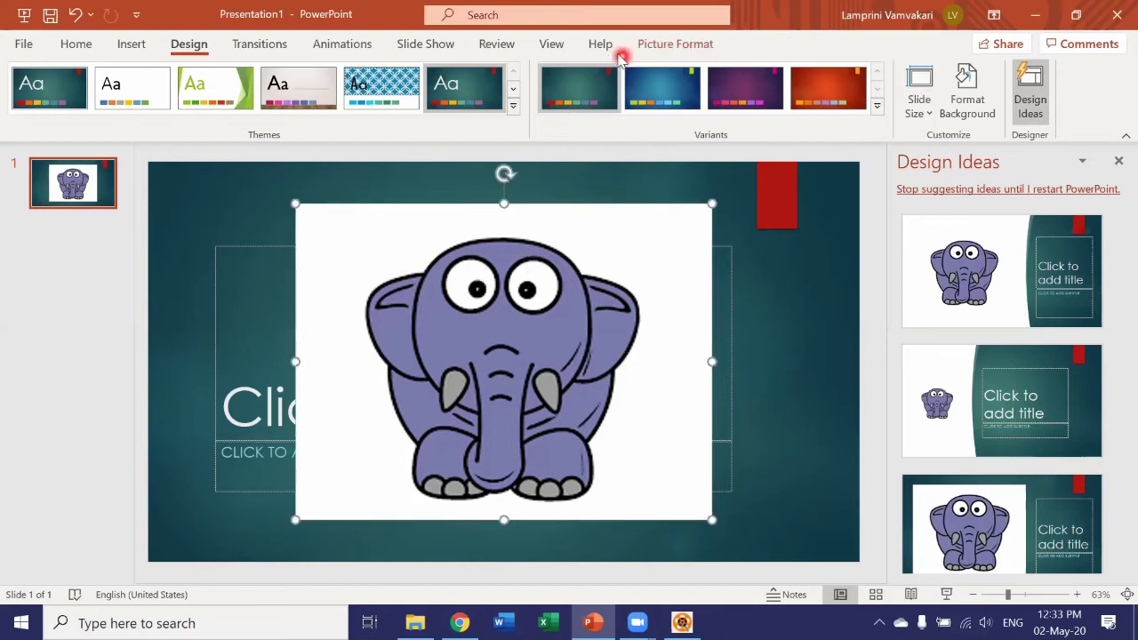
Start Remove Background on the elephant picture from the Picture Format tab
left_click(677, 45)
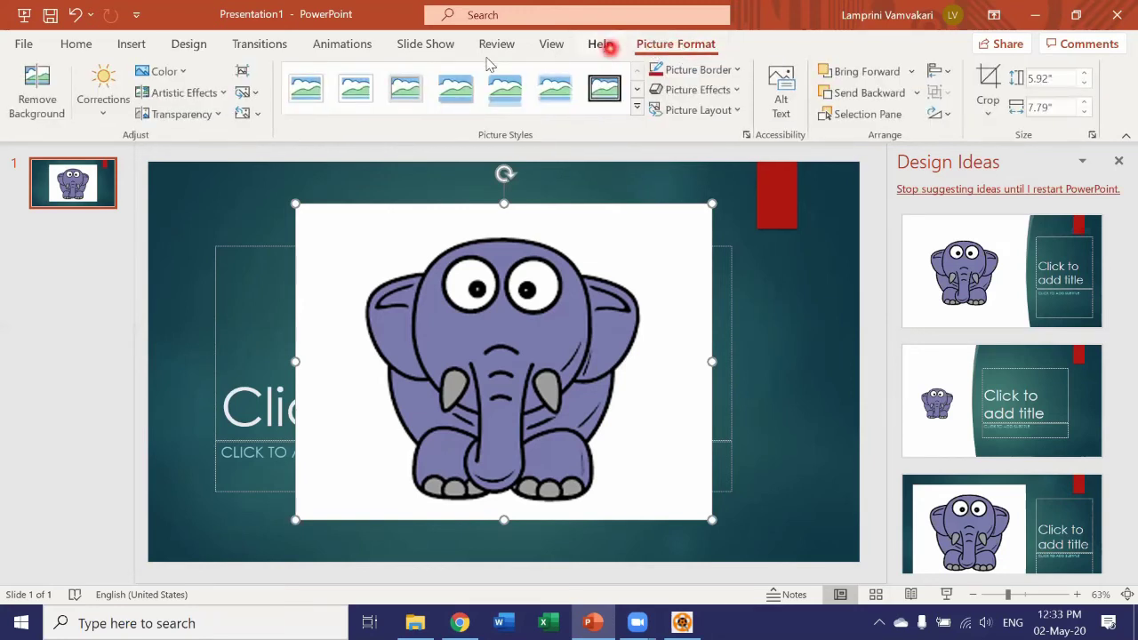
left_click(33, 82)
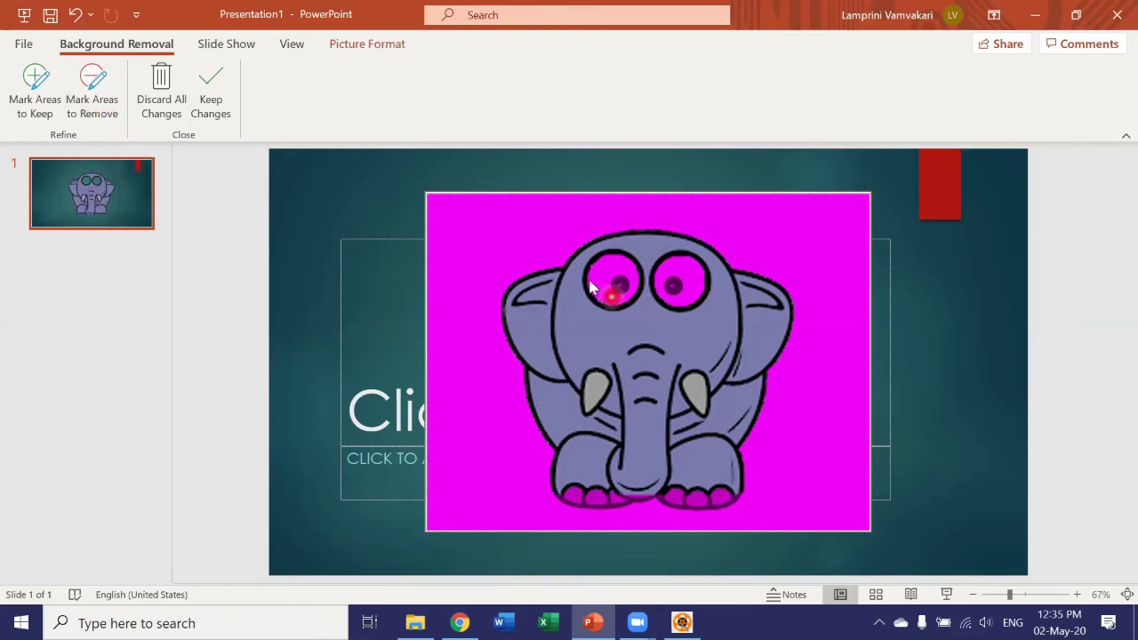
left_click(514, 251)
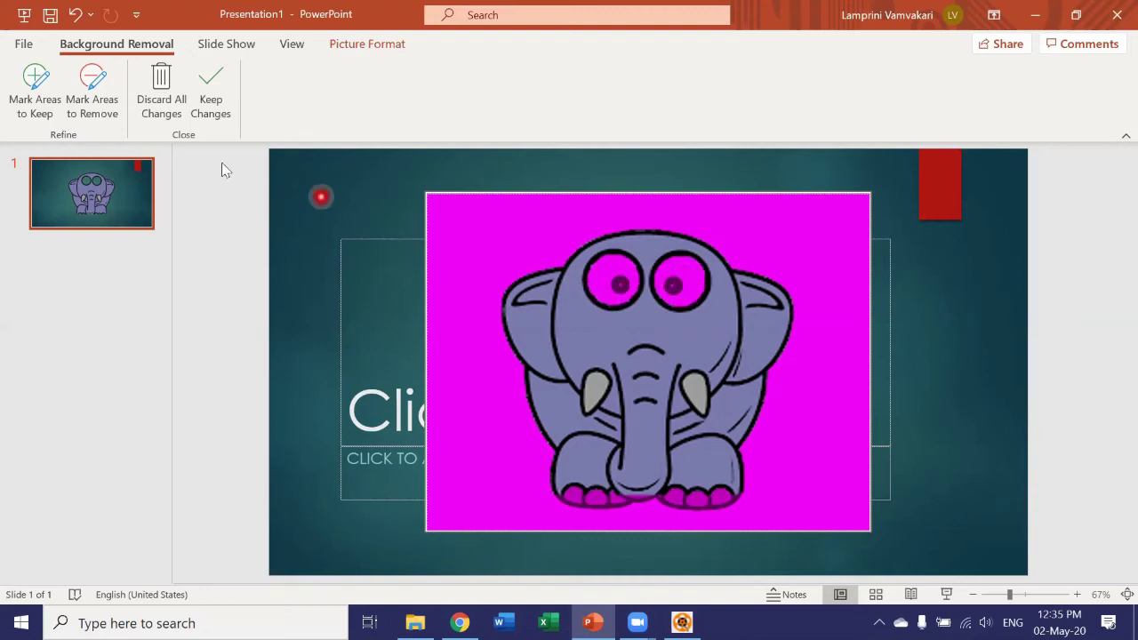
Mark the elephant's eyes, trunk top and toes to keep, then apply the background removal
left_click(40, 105)
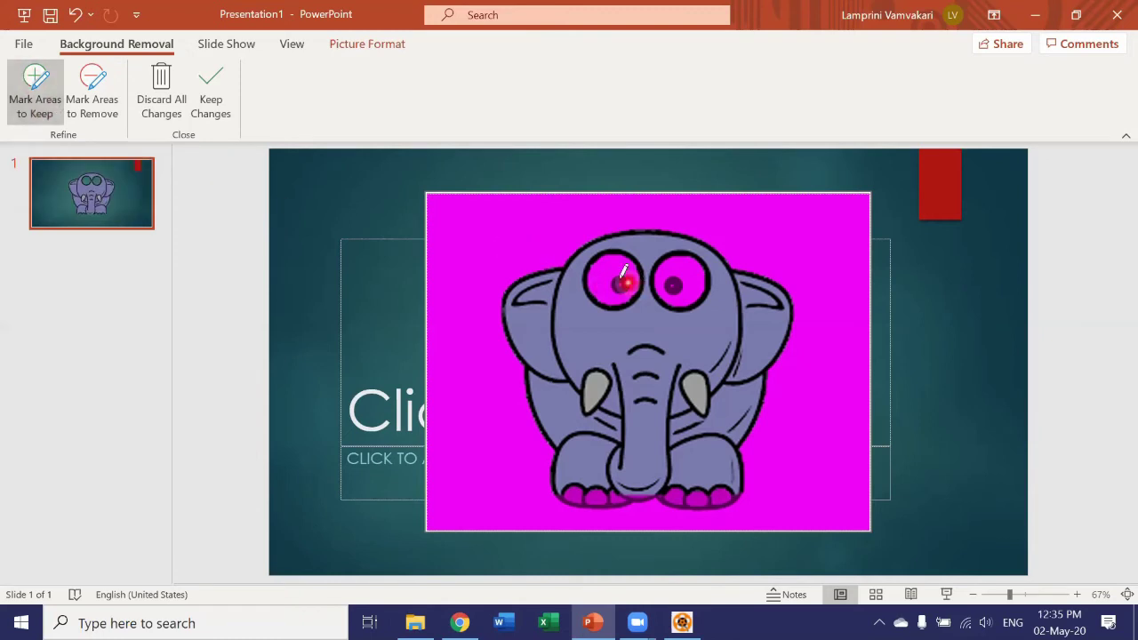
left_click(675, 283)
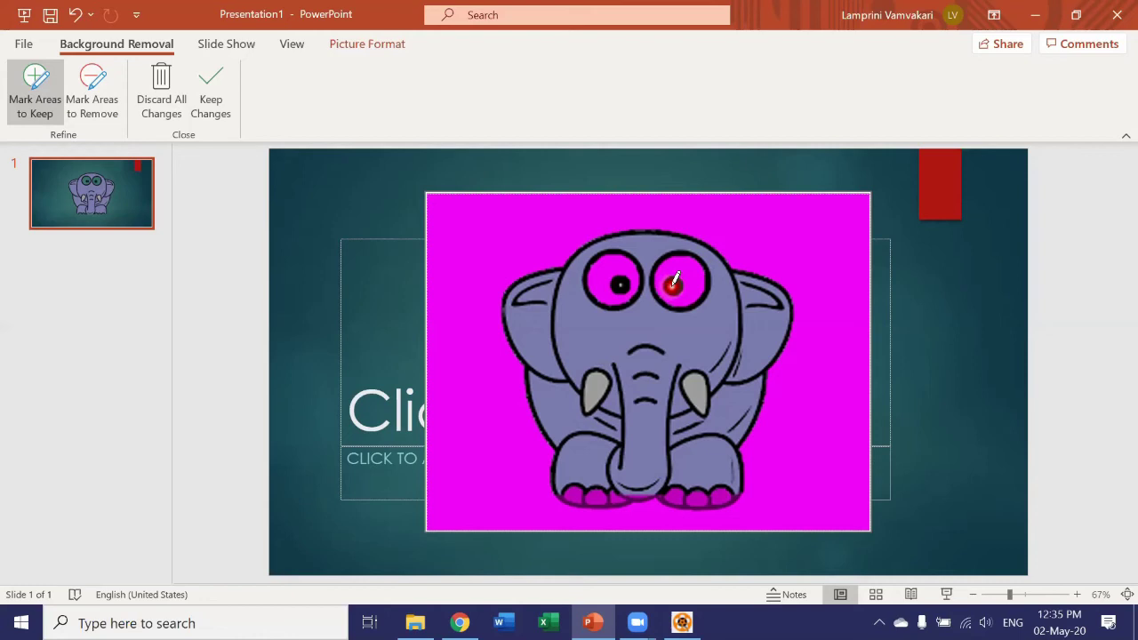
left_click(652, 326)
left_click(573, 468)
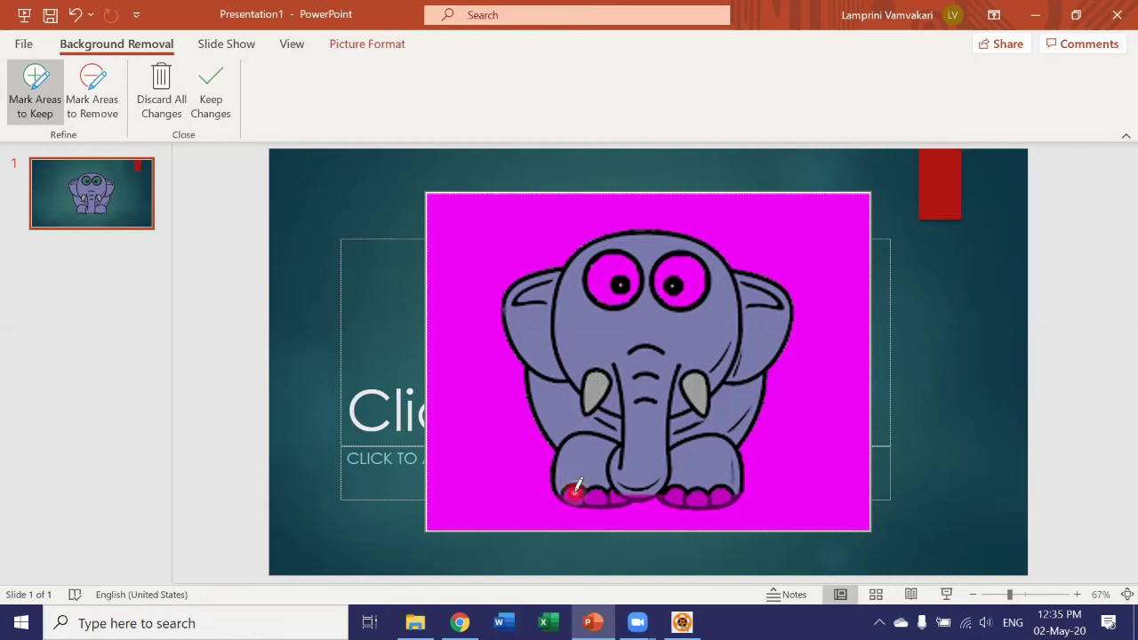
left_click_drag(575, 492, 671, 490)
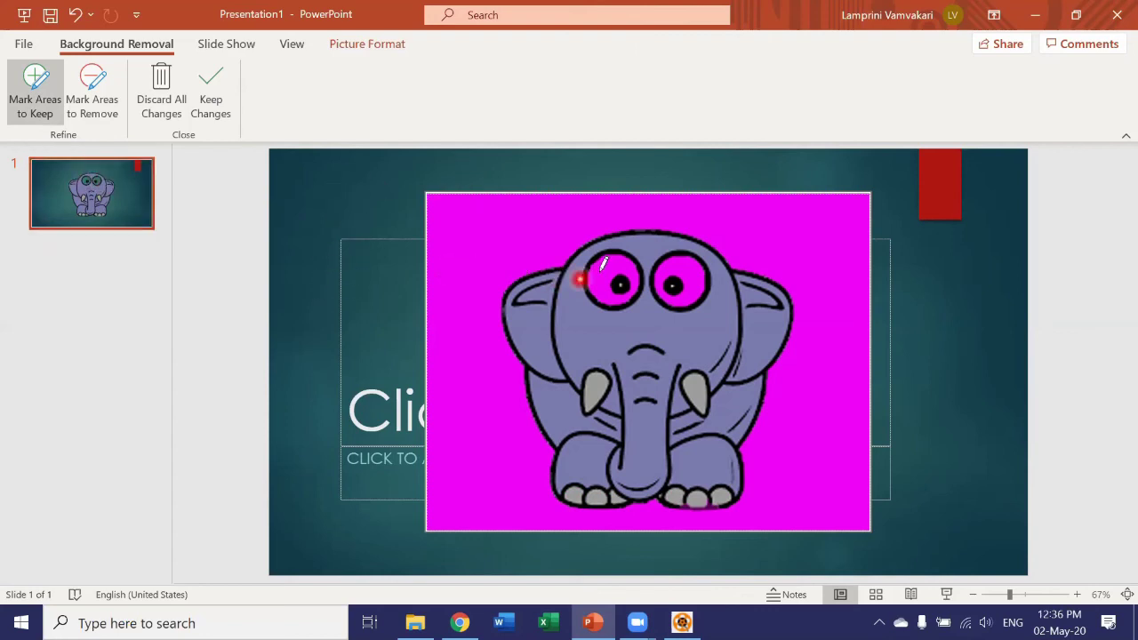
mouse_move(600, 269)
left_mouse_down()
mouse_move(622, 265)
mouse_move(611, 258)
left_mouse_up()
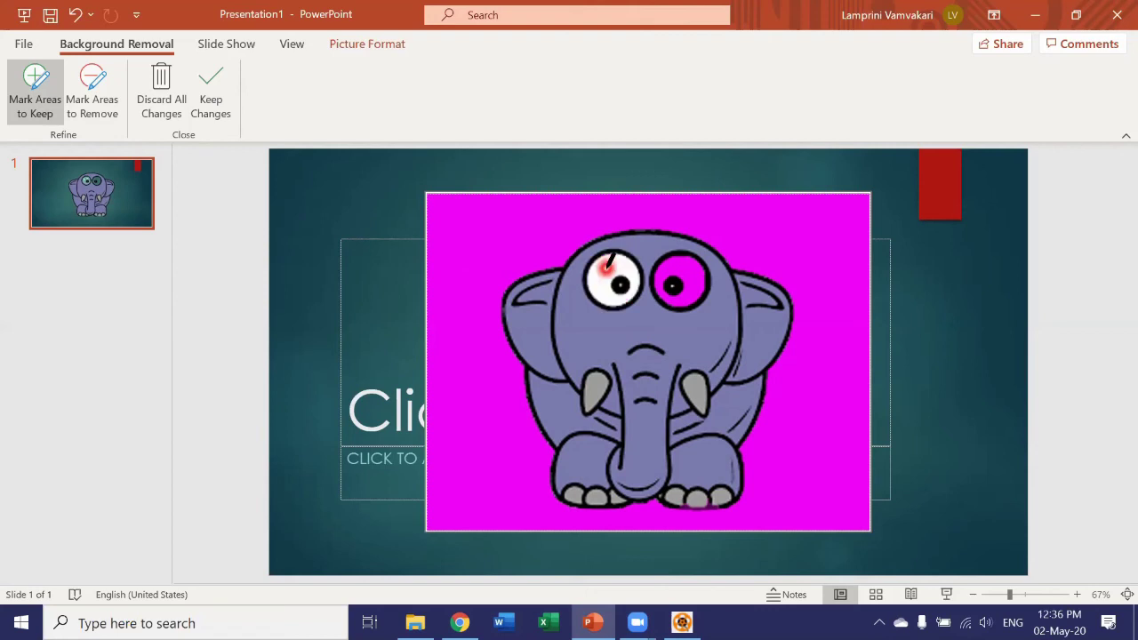
mouse_move(688, 307)
left_mouse_down()
mouse_move(691, 266)
mouse_move(687, 276)
left_mouse_up()
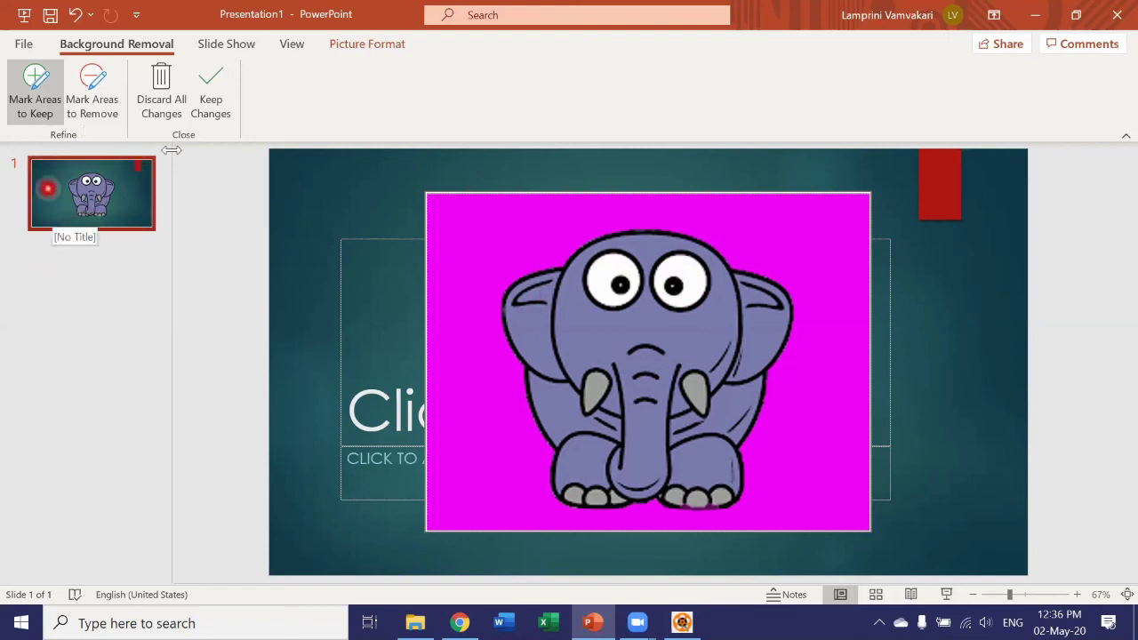
left_click(104, 237)
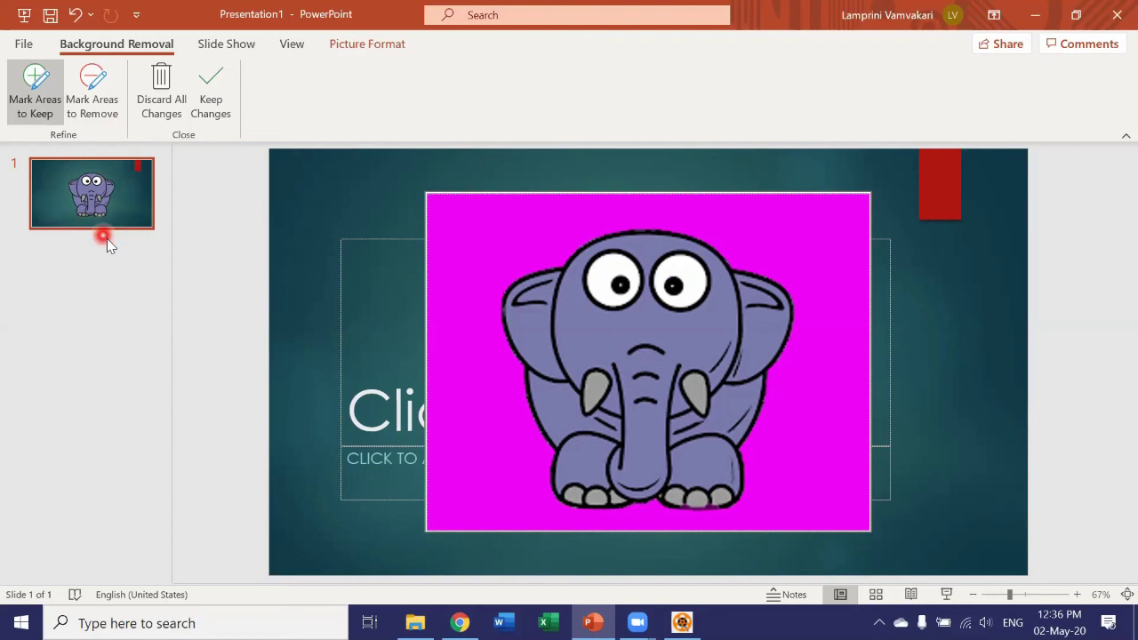
left_click(210, 96)
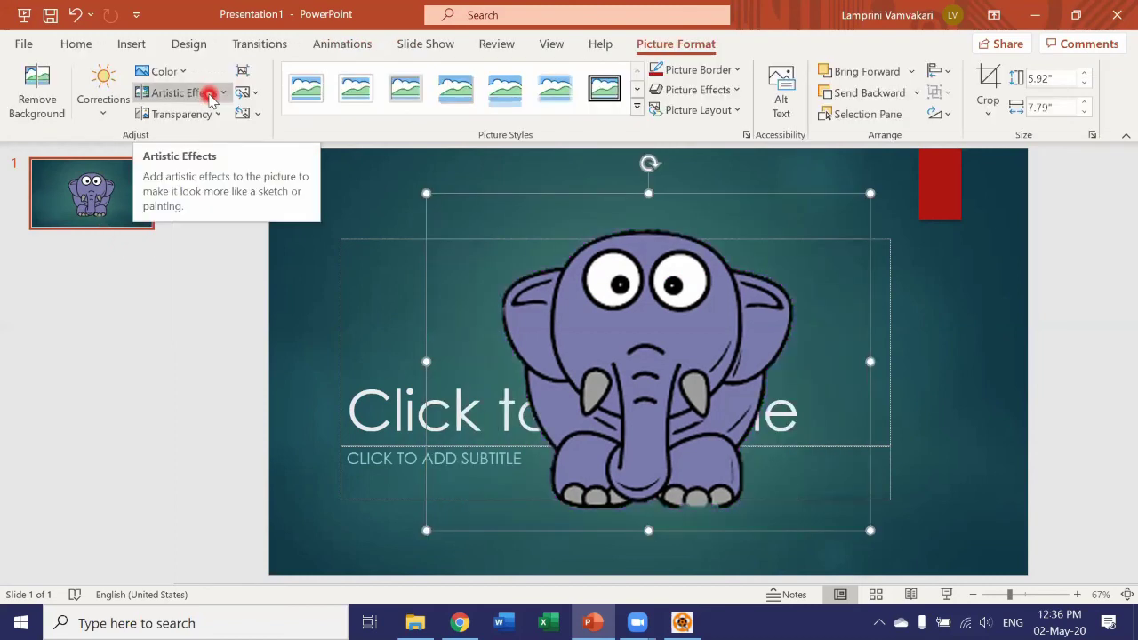